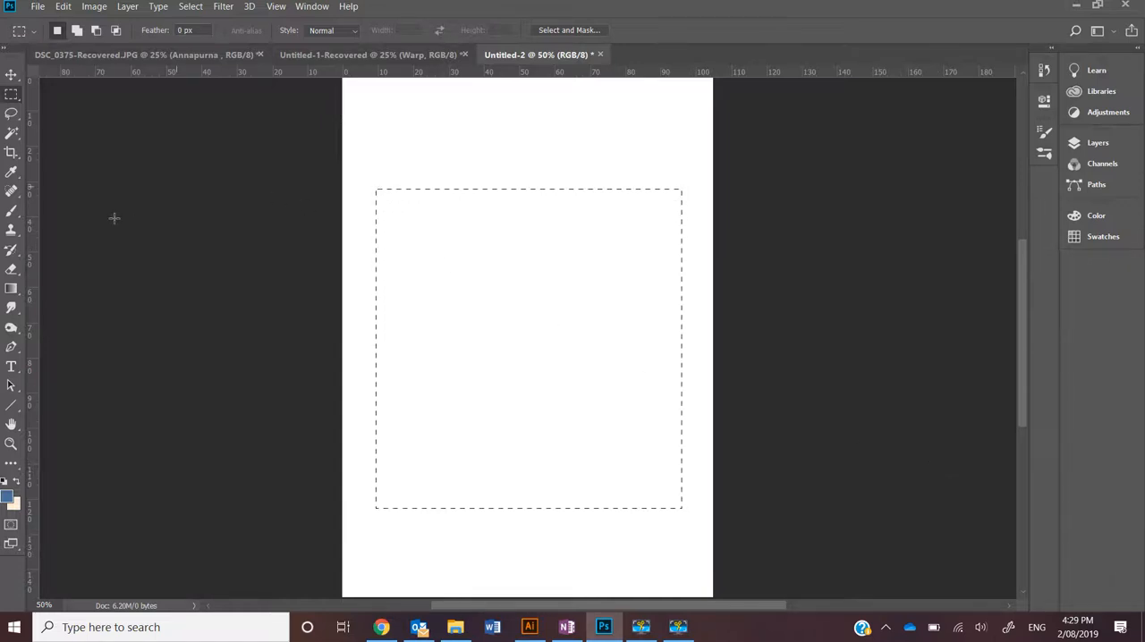
Fill the rectangular selection with a diagonal black-to-white linear gradient using the Gradient tool
left_click(11, 288)
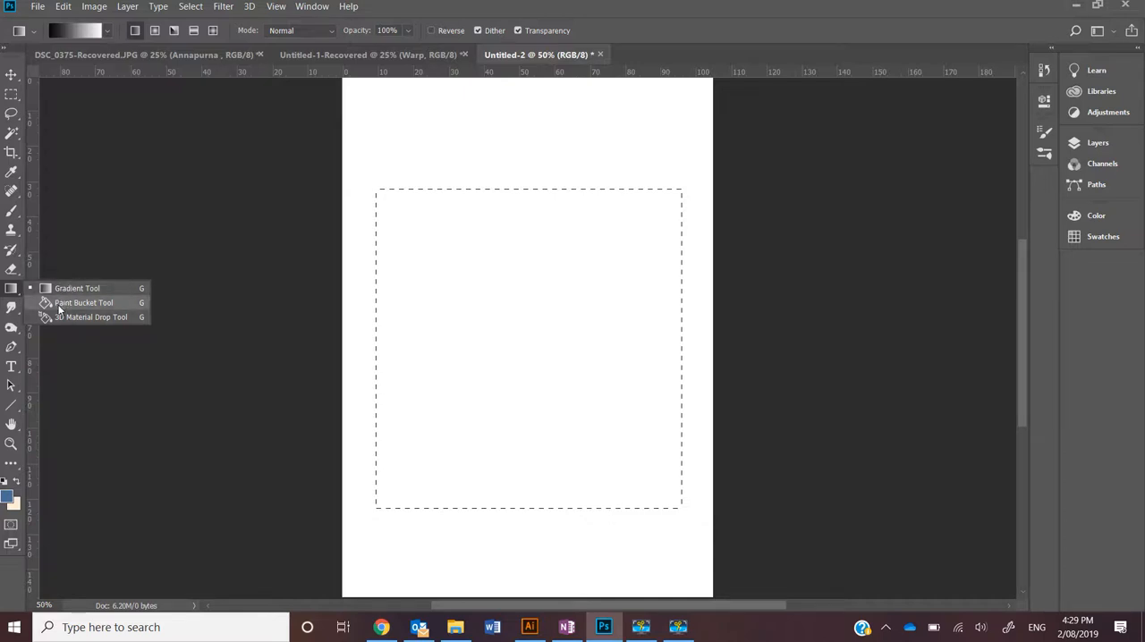
left_click(59, 309)
left_click(12, 289)
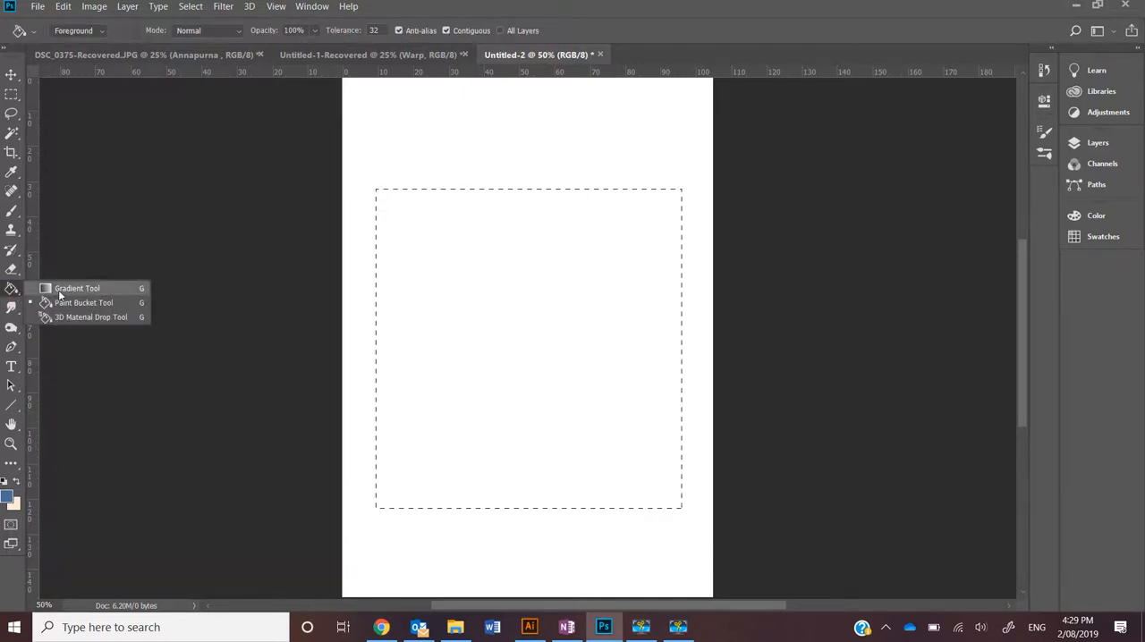
left_click(59, 290)
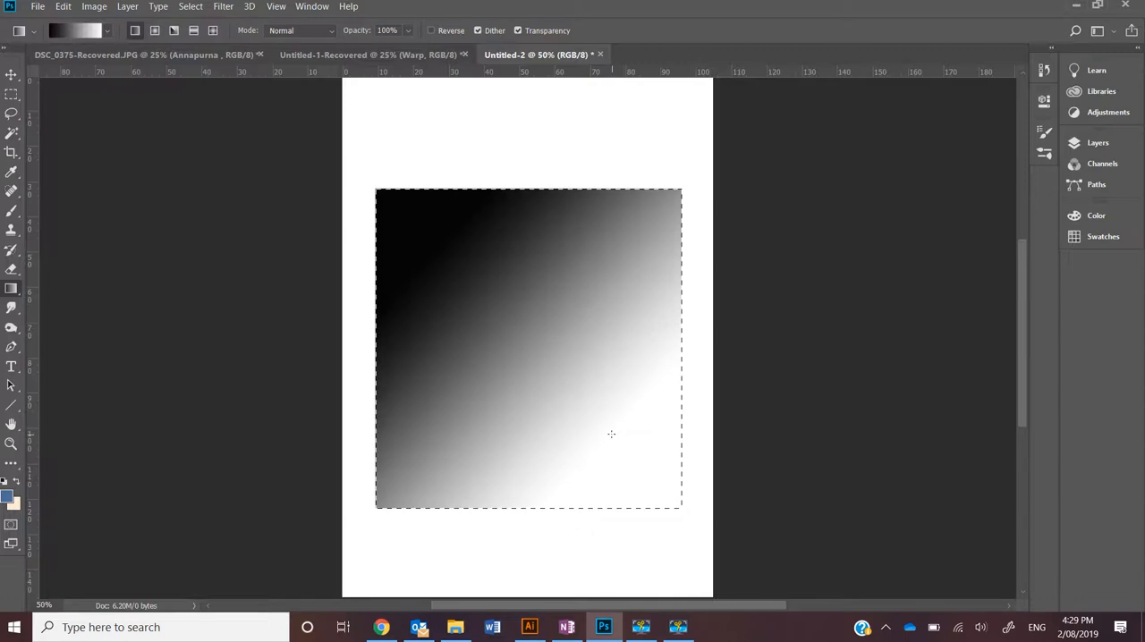
Edit the black-to-white gradient, setting its starting colour stop to a bright blue
left_click(74, 29)
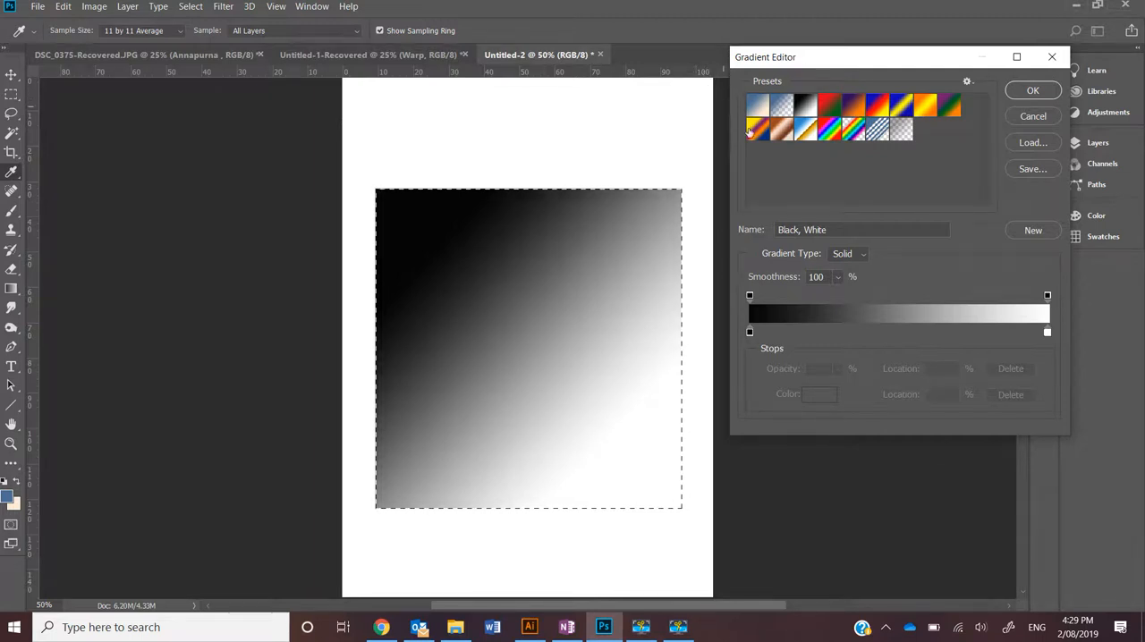
left_click(967, 82)
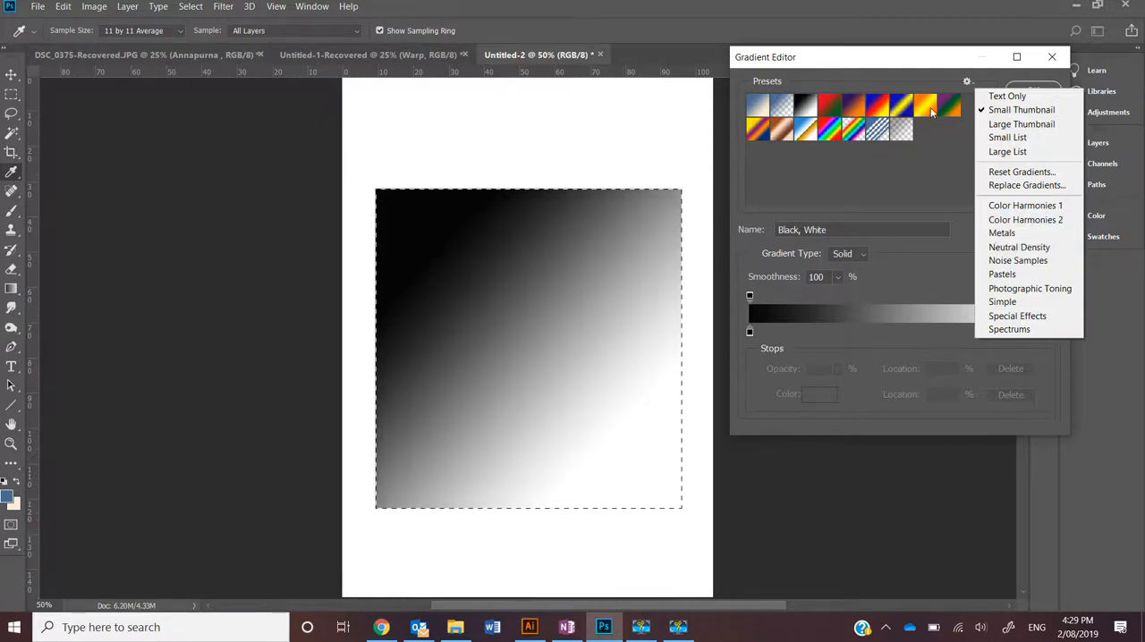
left_click(890, 149)
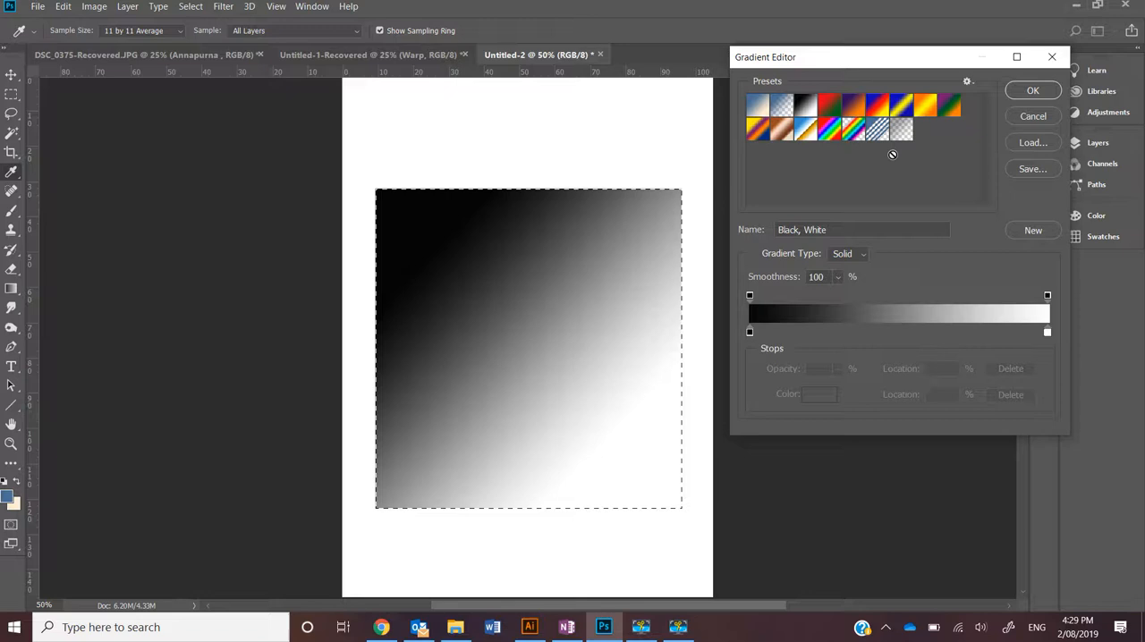
double_click(750, 332)
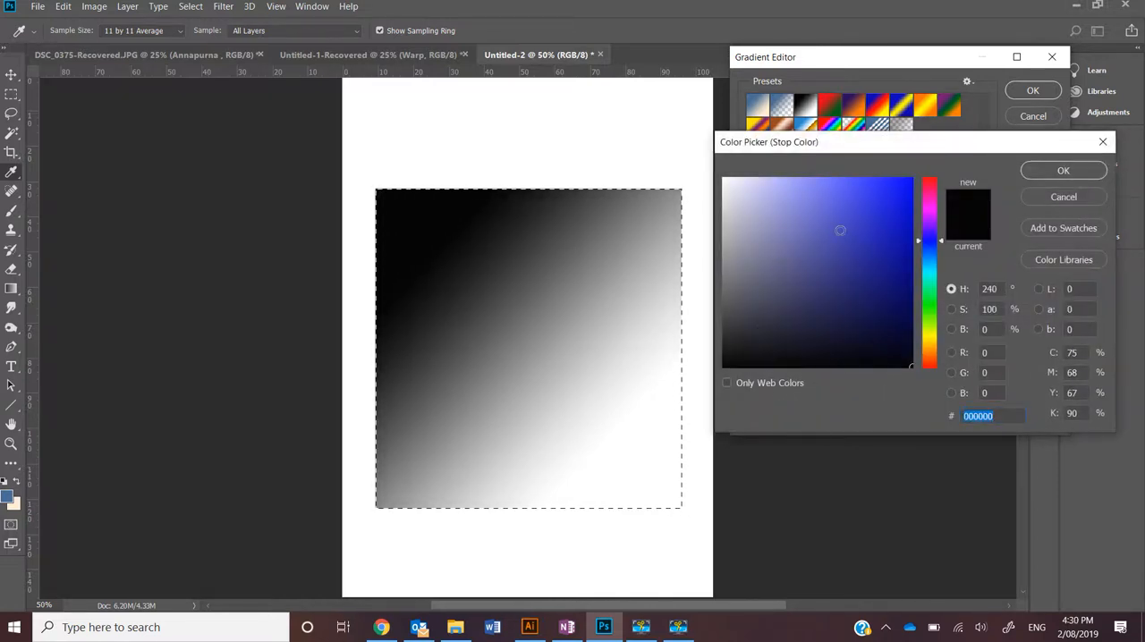
mouse_move(898, 206)
left_mouse_down()
mouse_move(907, 179)
mouse_move(870, 180)
left_mouse_up()
left_click(1062, 170)
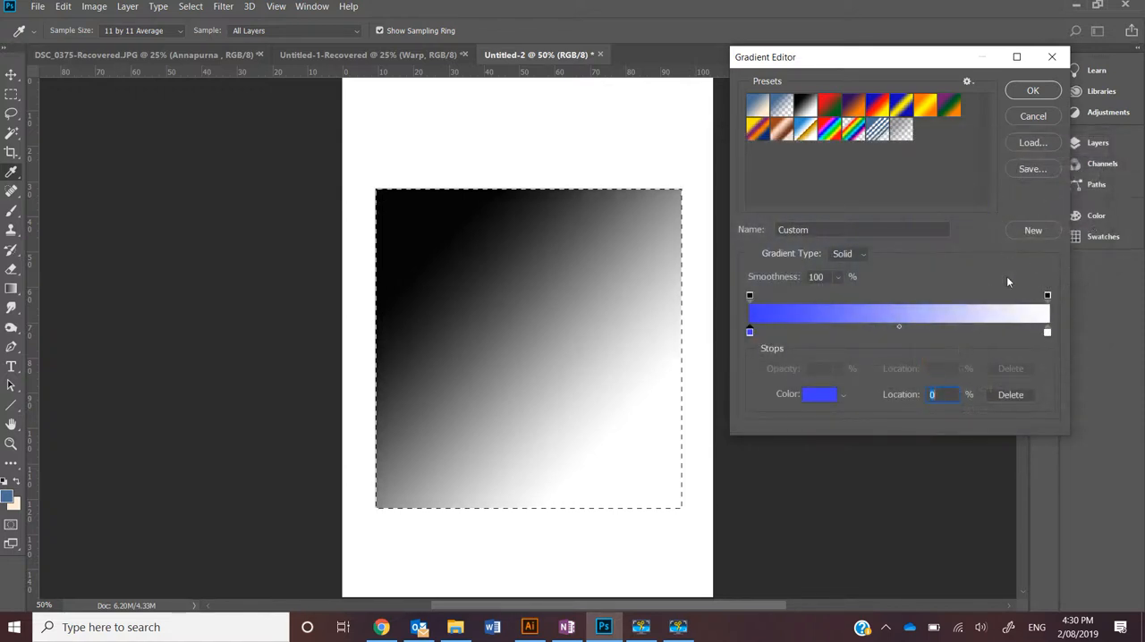
Set the gradient's end colour stop to dark blue 11087f and place the colour midpoint at 52%
left_click(1047, 332)
double_click(1047, 331)
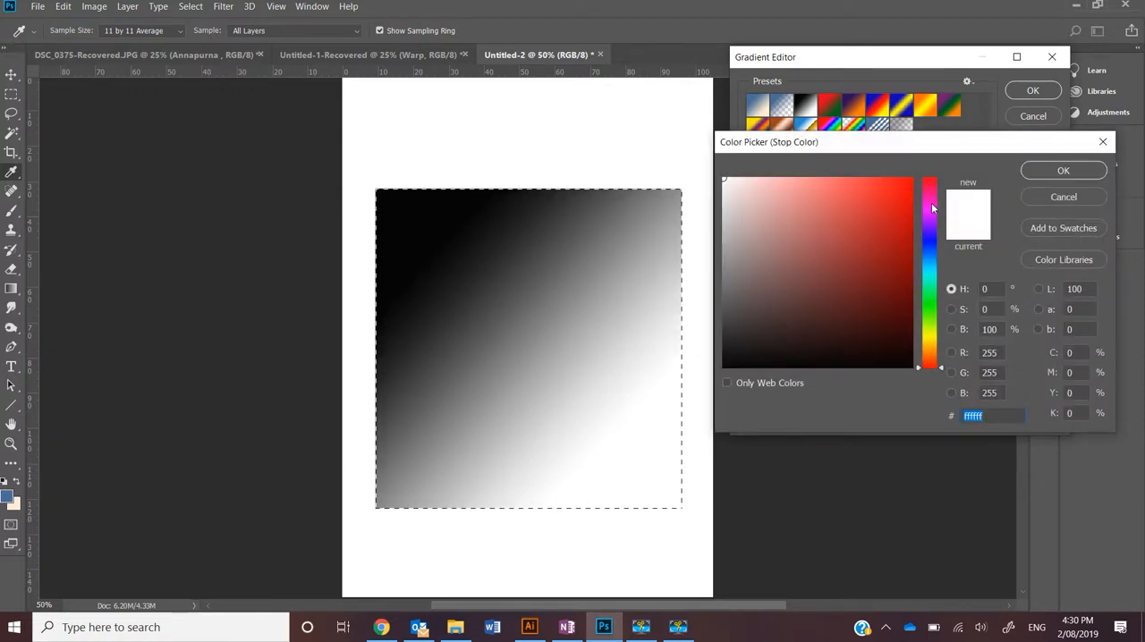
left_click(933, 229)
left_click_drag(934, 236, 933, 239)
mouse_move(904, 189)
left_mouse_down()
mouse_move(906, 179)
mouse_move(900, 273)
left_mouse_up()
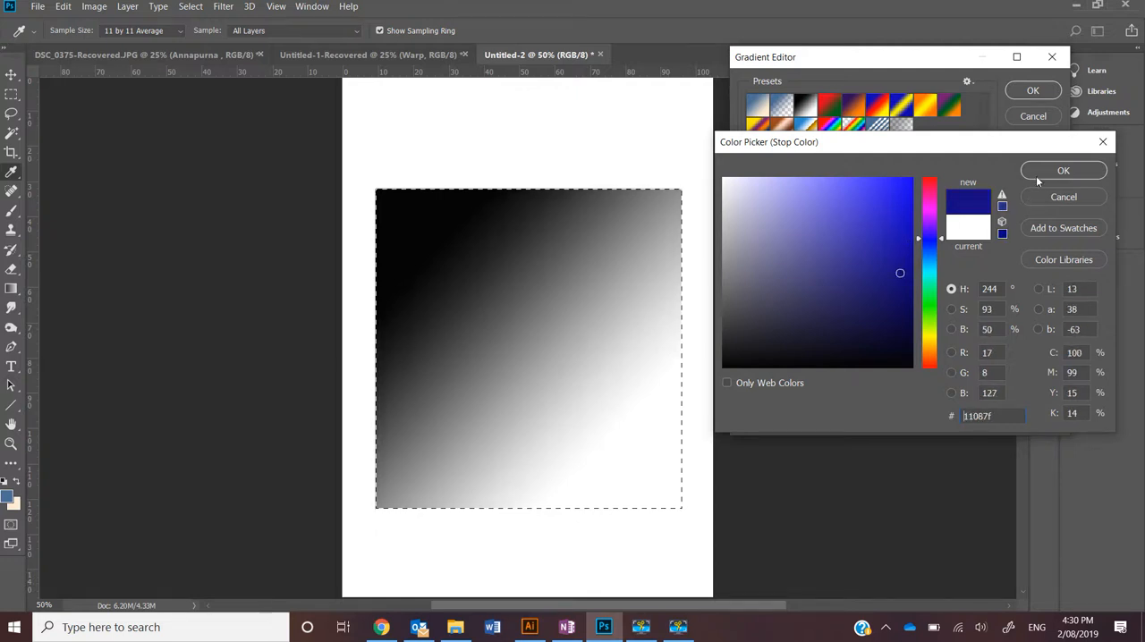
left_click(1037, 174)
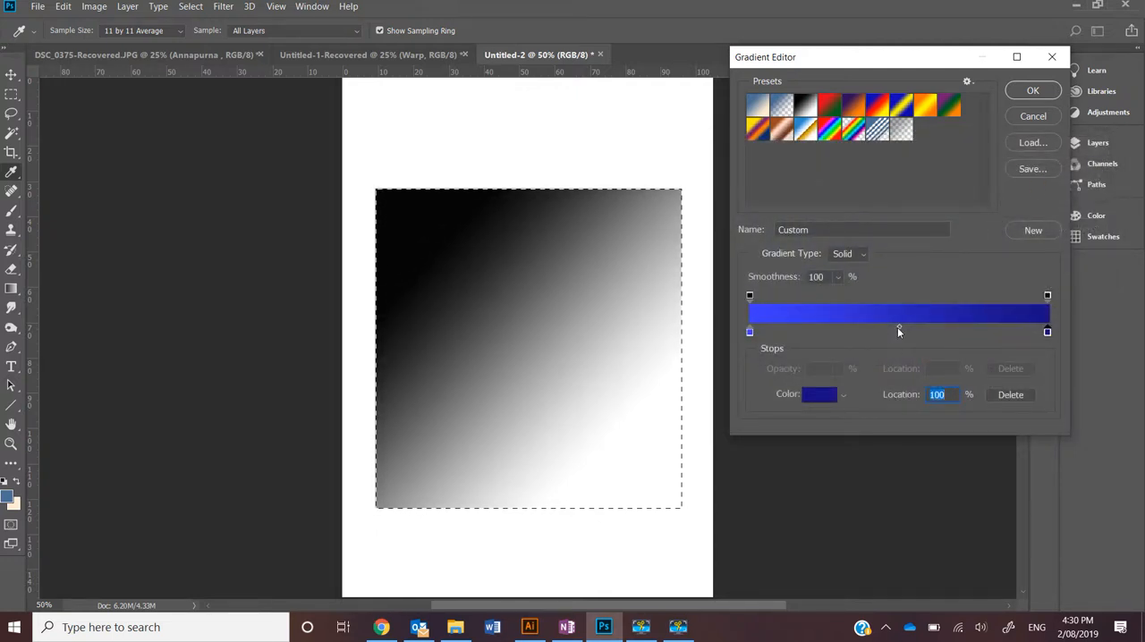
left_click_drag(899, 328, 893, 330)
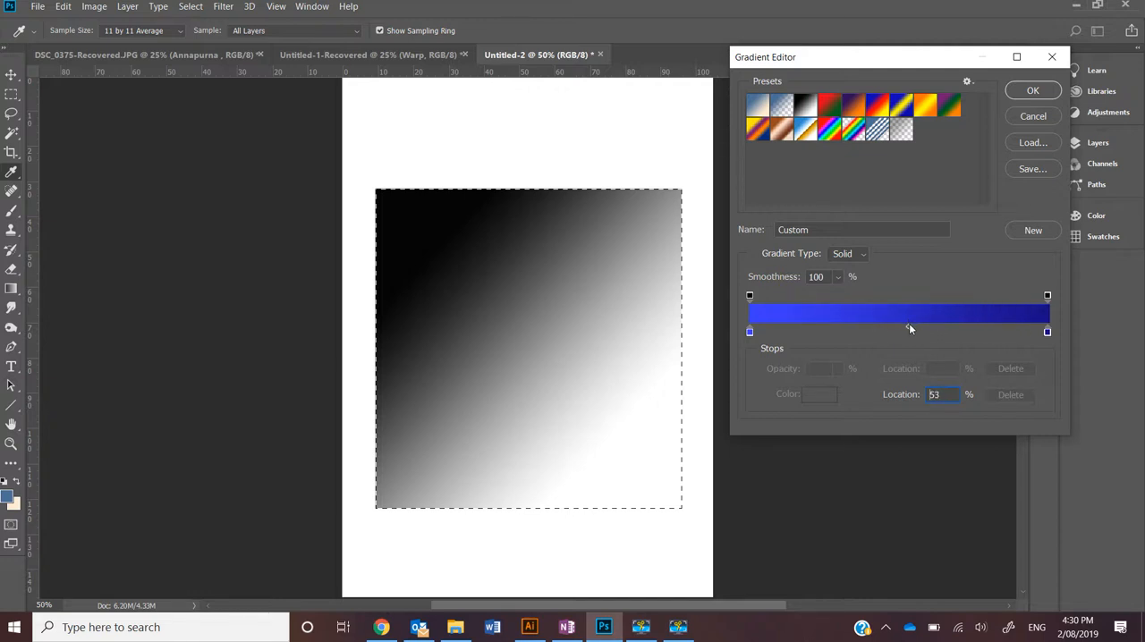
left_click(905, 327)
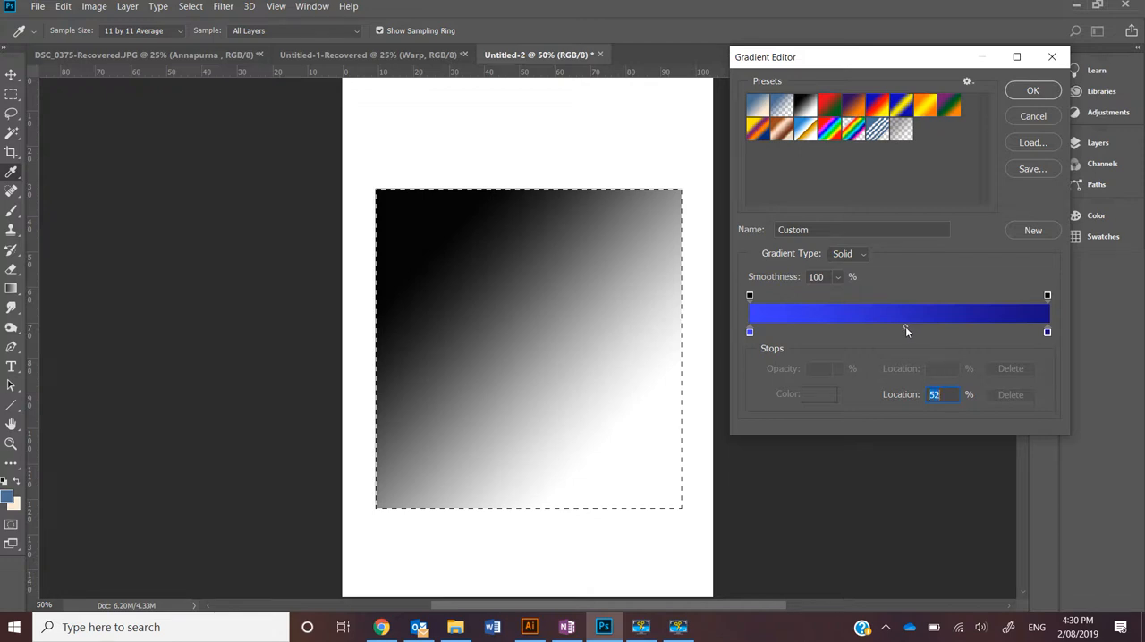
Try the starting opacity stop at 90%, and return it to 100%
left_click(750, 297)
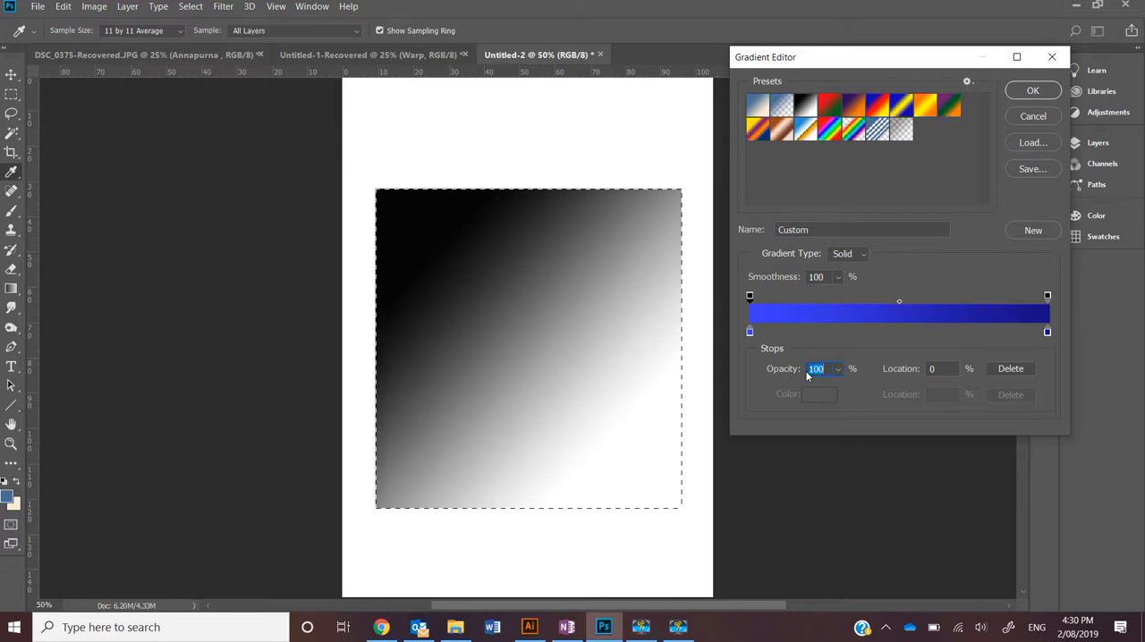
type("90")
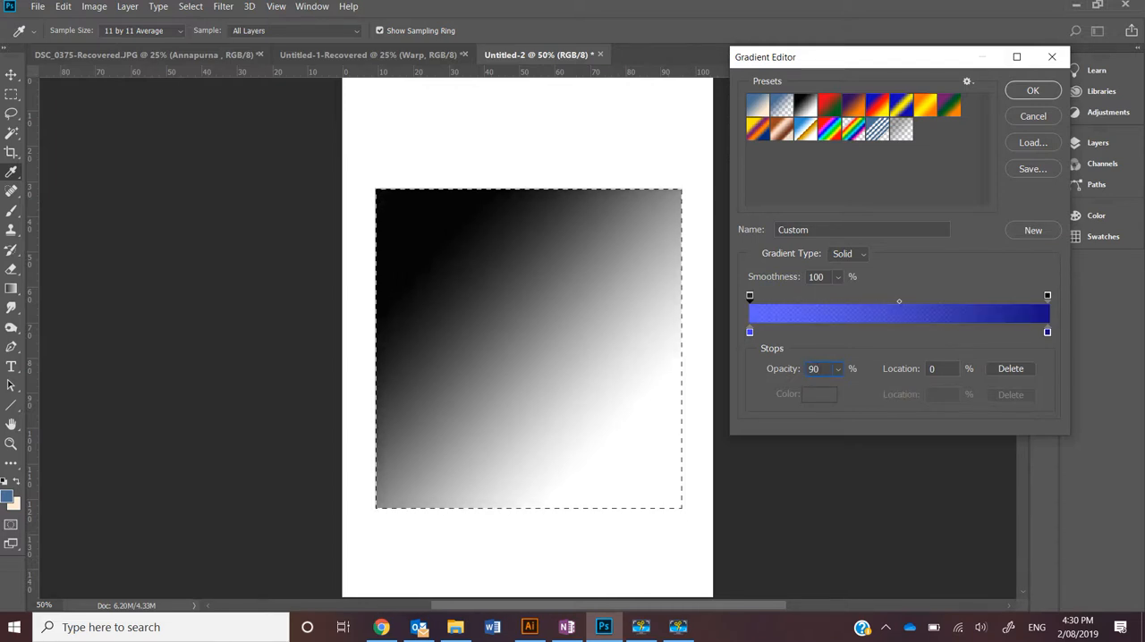
key("BackSpace")
key("BackSpace")
type("100")
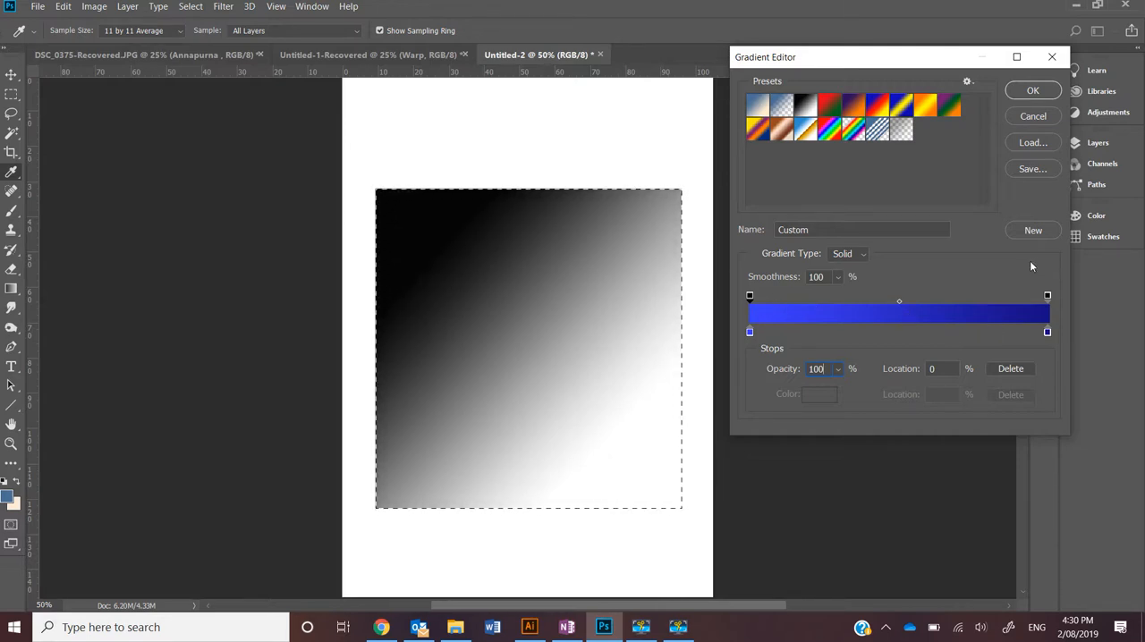
Try adding two extra colour stops in the second half of the gradient, one at 71%, and remove both
left_click(917, 333)
left_click(963, 333)
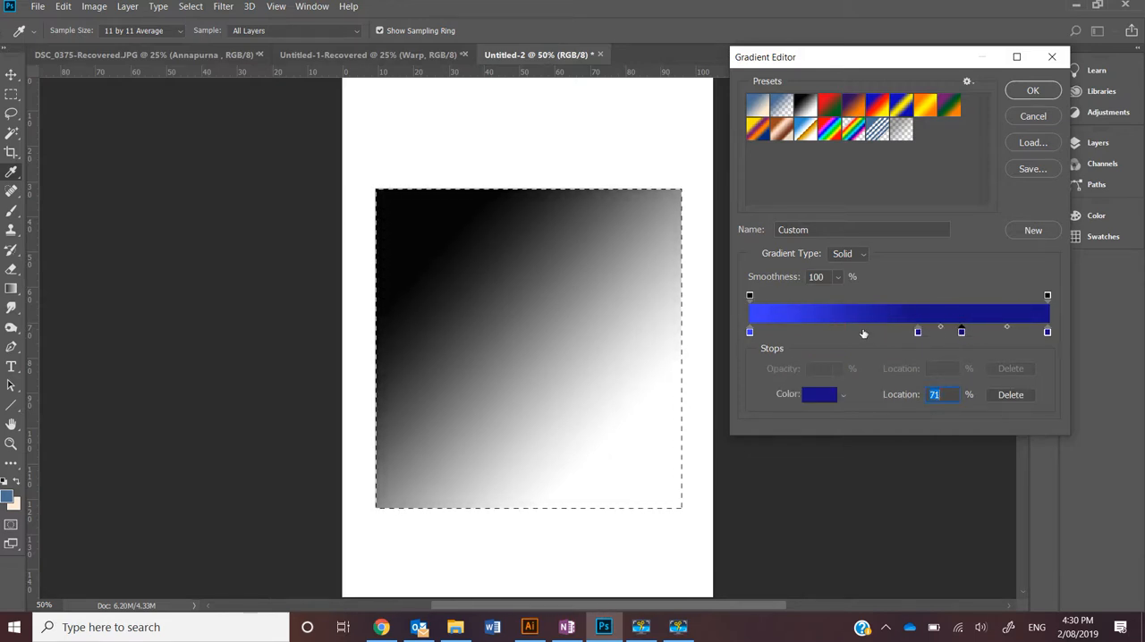
left_click_drag(918, 333, 912, 362)
left_click_drag(963, 329, 963, 358)
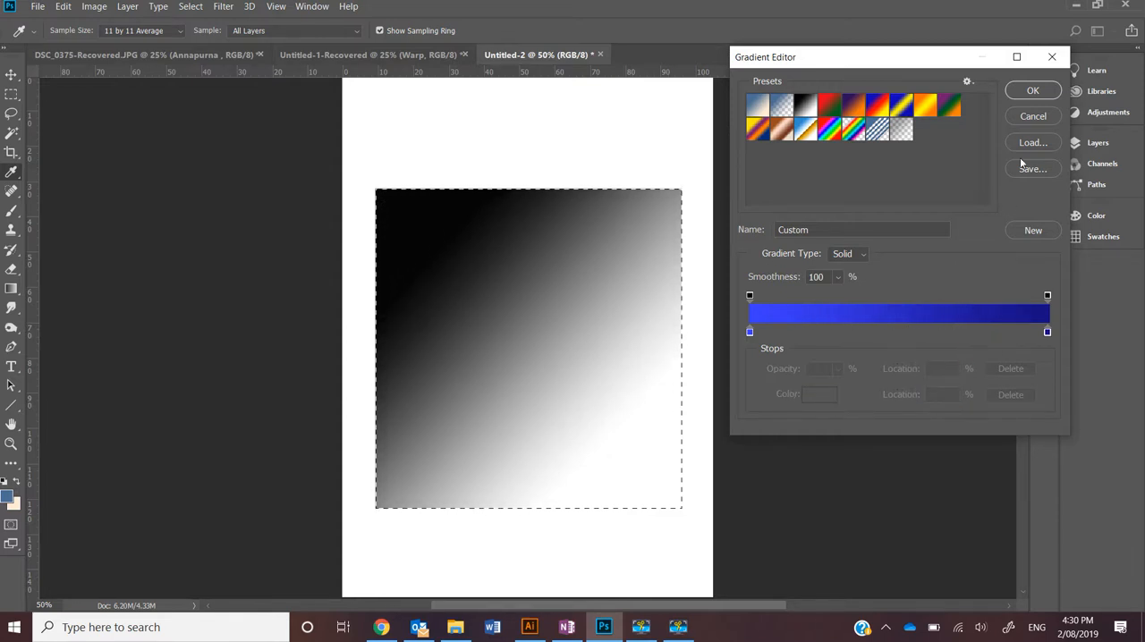
Accept the custom blue gradient and refill the selection in turn with linear, radial, angle, reflected and diamond gradients
left_click(1032, 91)
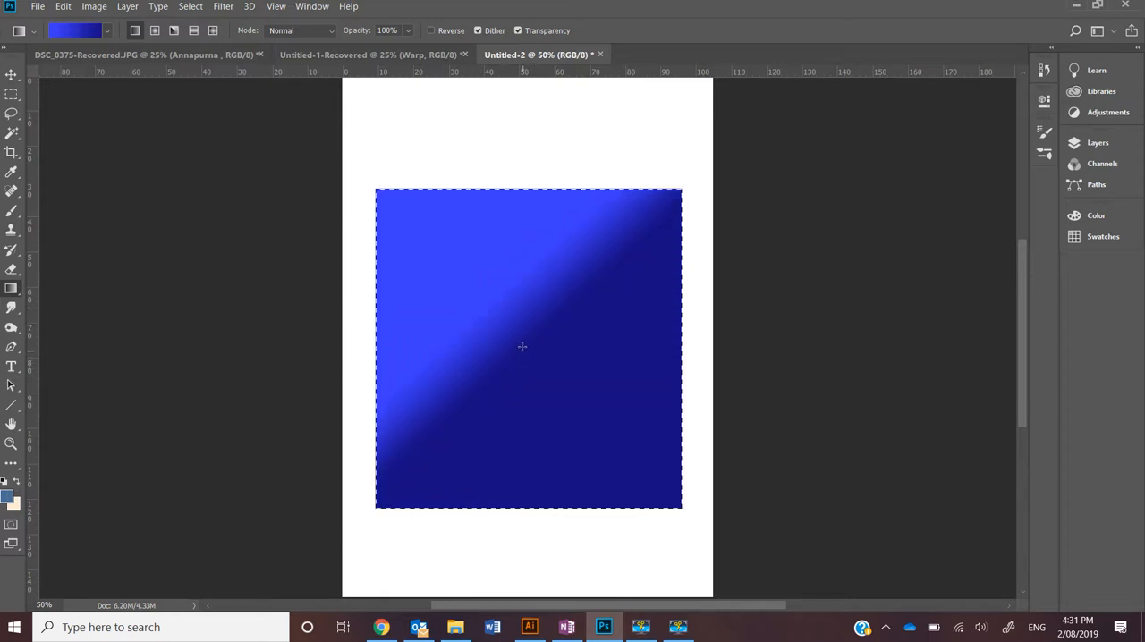
left_click(155, 30)
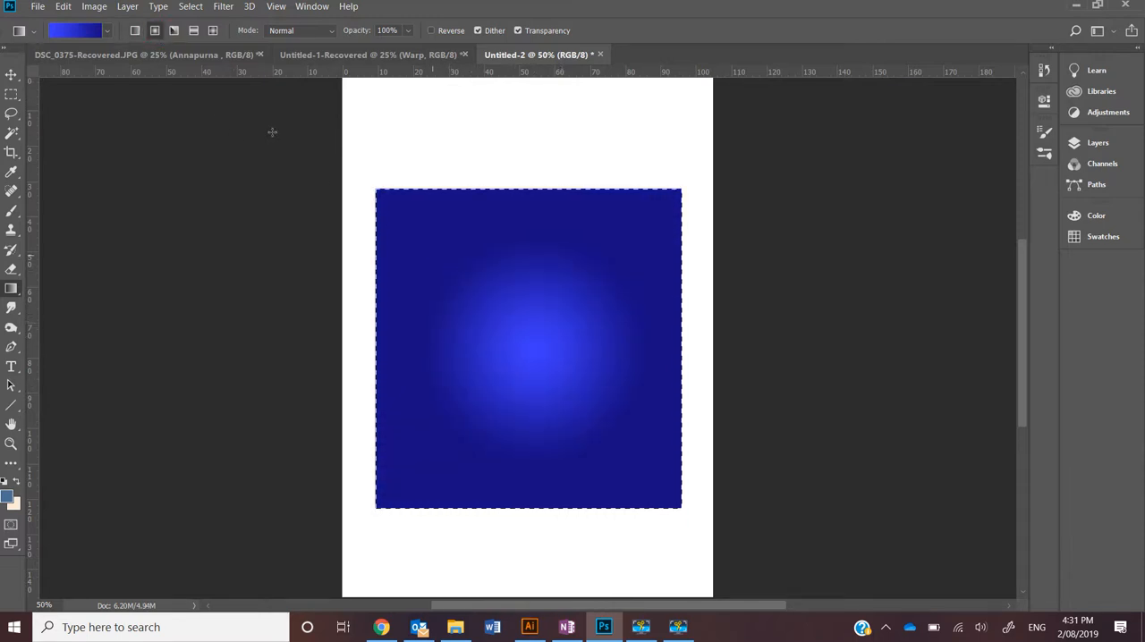
left_click(174, 31)
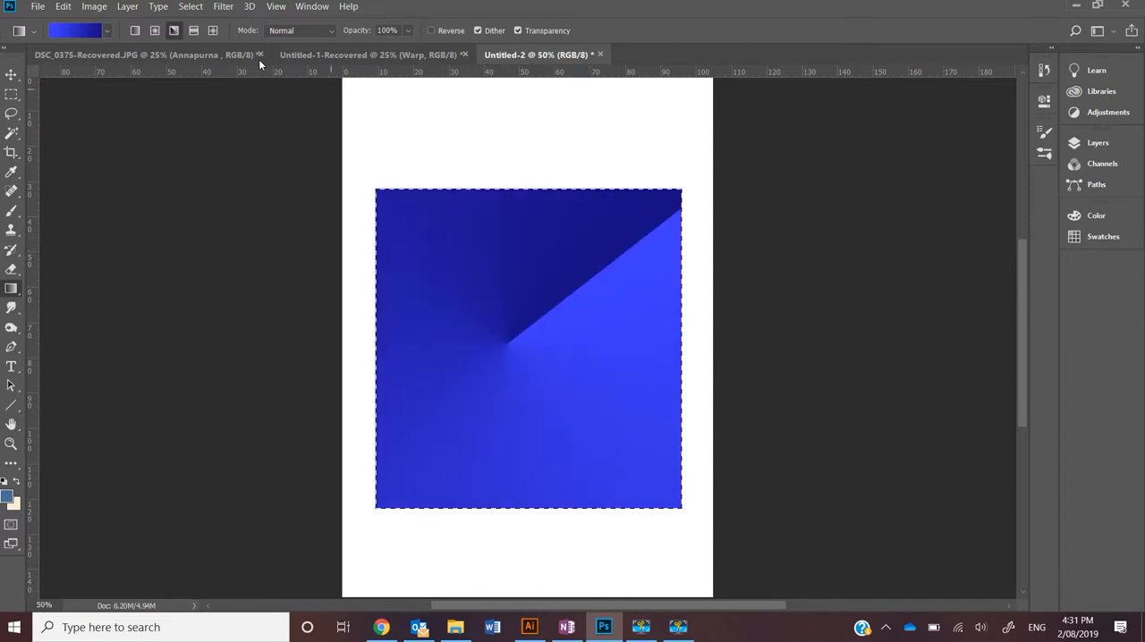
left_click(193, 34)
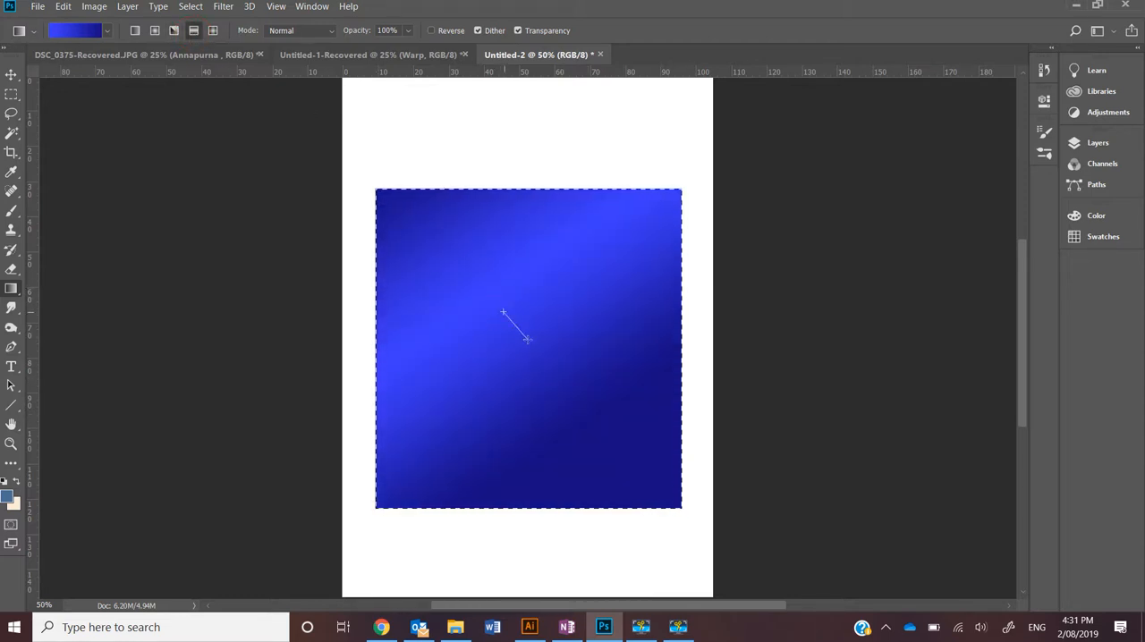
left_click(214, 31)
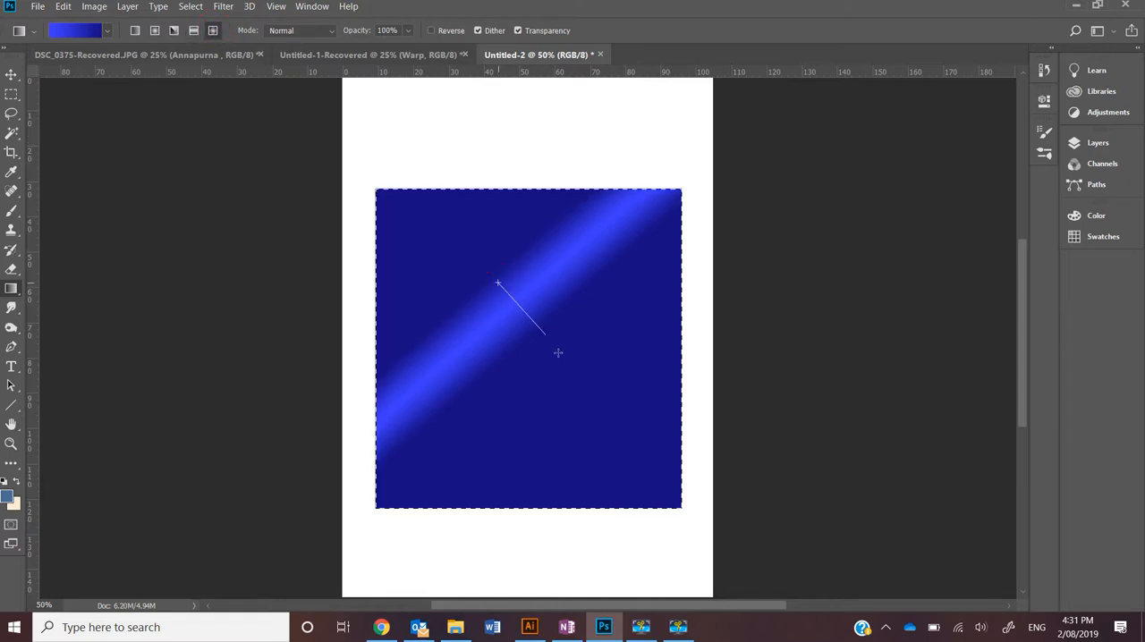
left_click(327, 32)
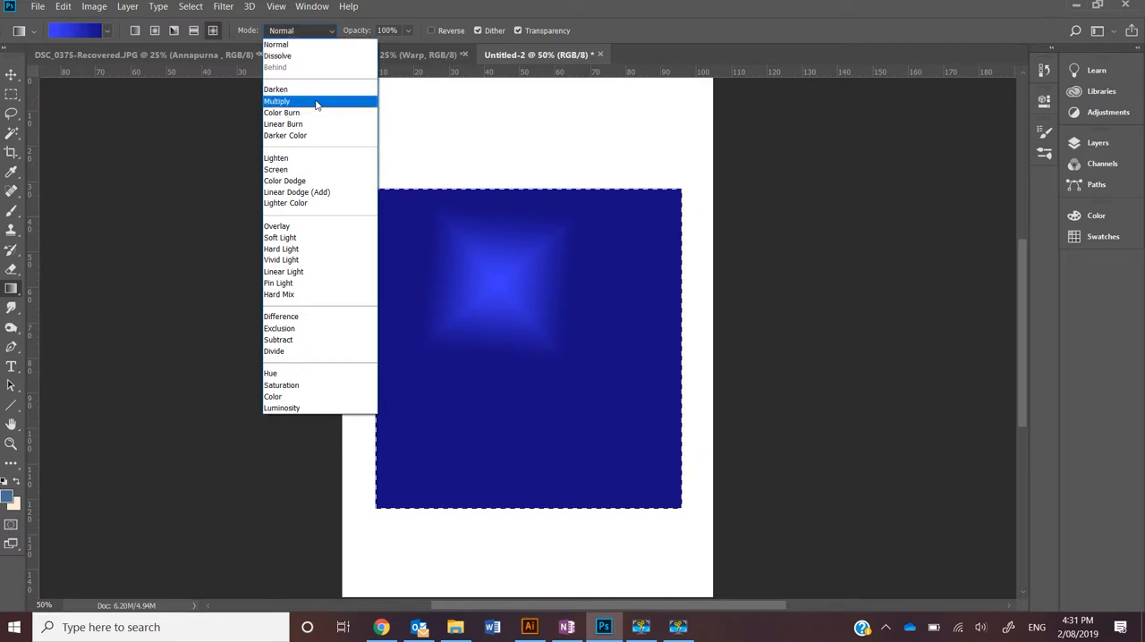
left_click(321, 28)
left_click(409, 31)
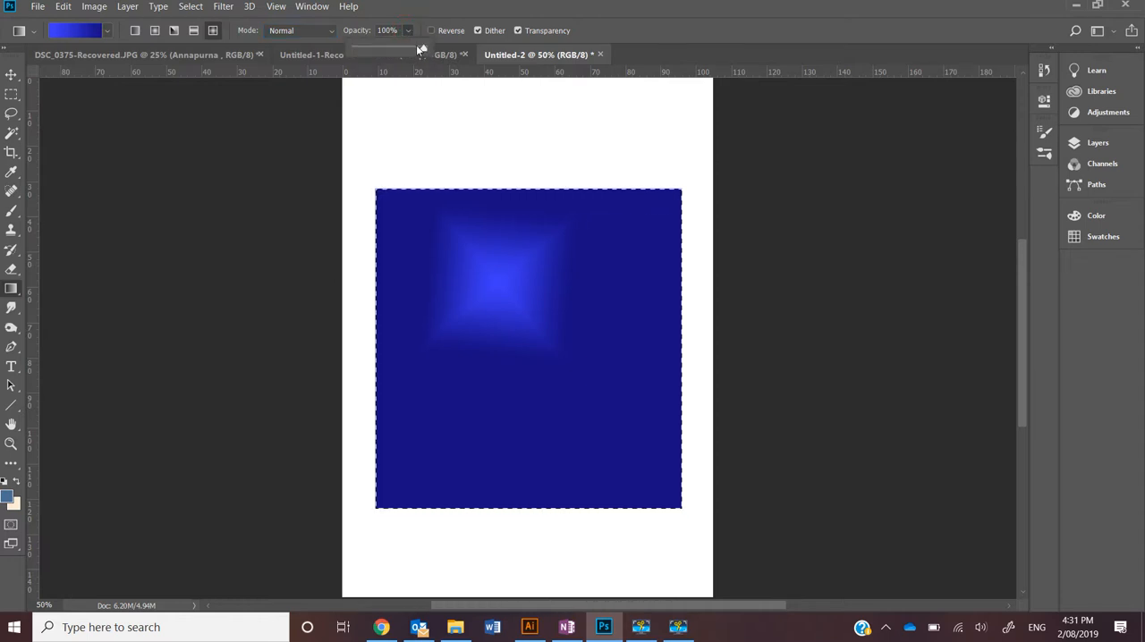
left_click(448, 20)
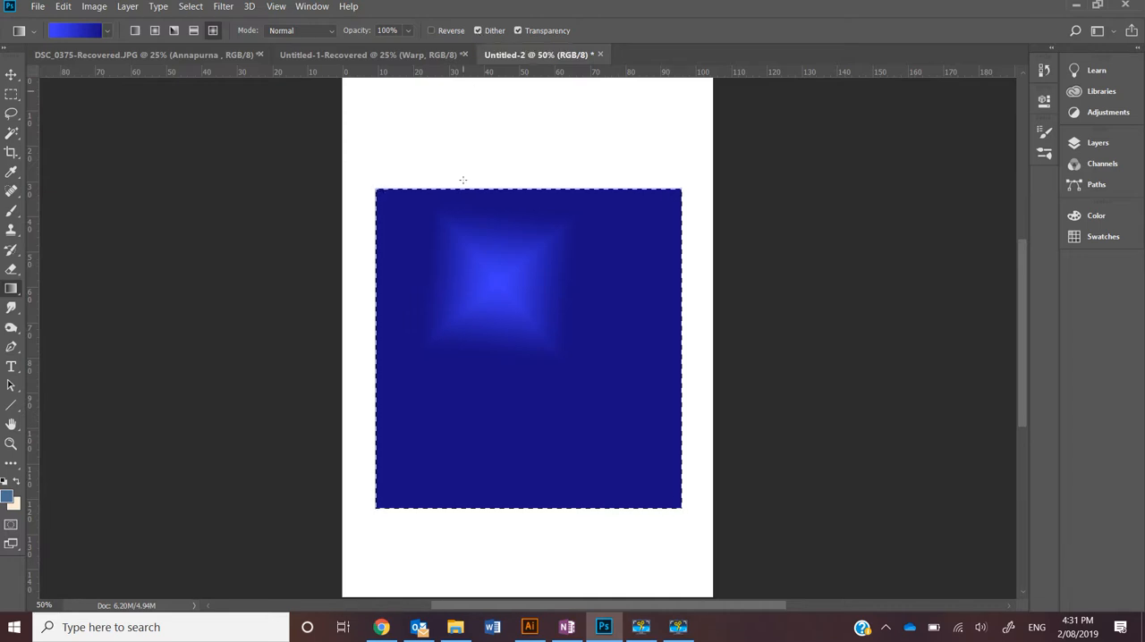
Examine the diamond gradient's colour blending up close
key("ctrl+equal")
key("ctrl+equal")
key("ctrl+equal")
key("ctrl+equal")
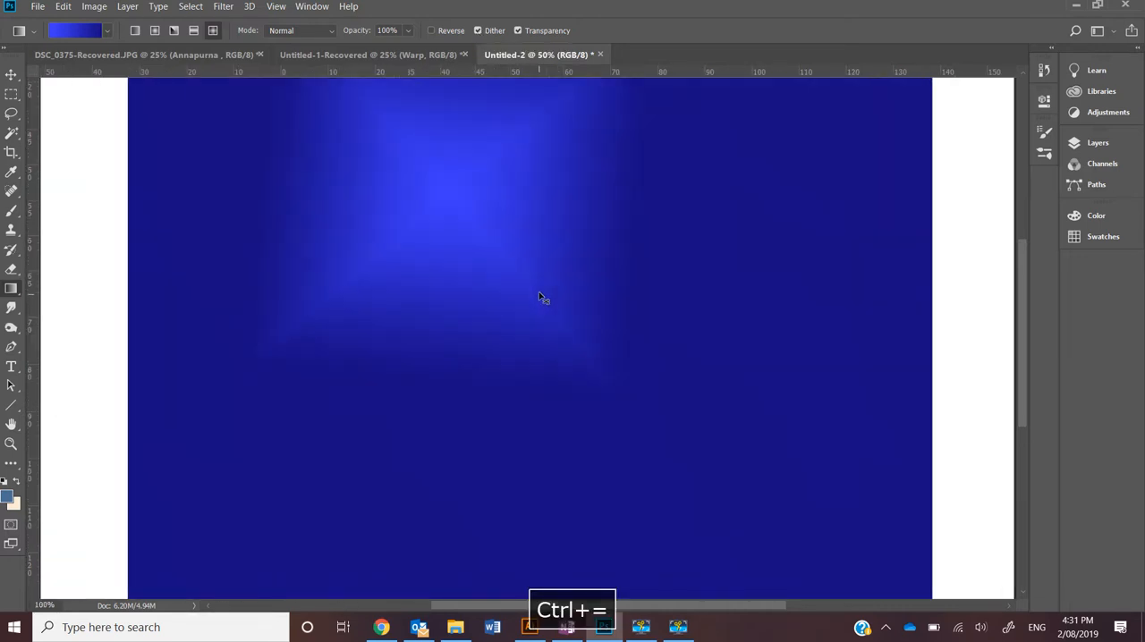
key("ctrl+minus")
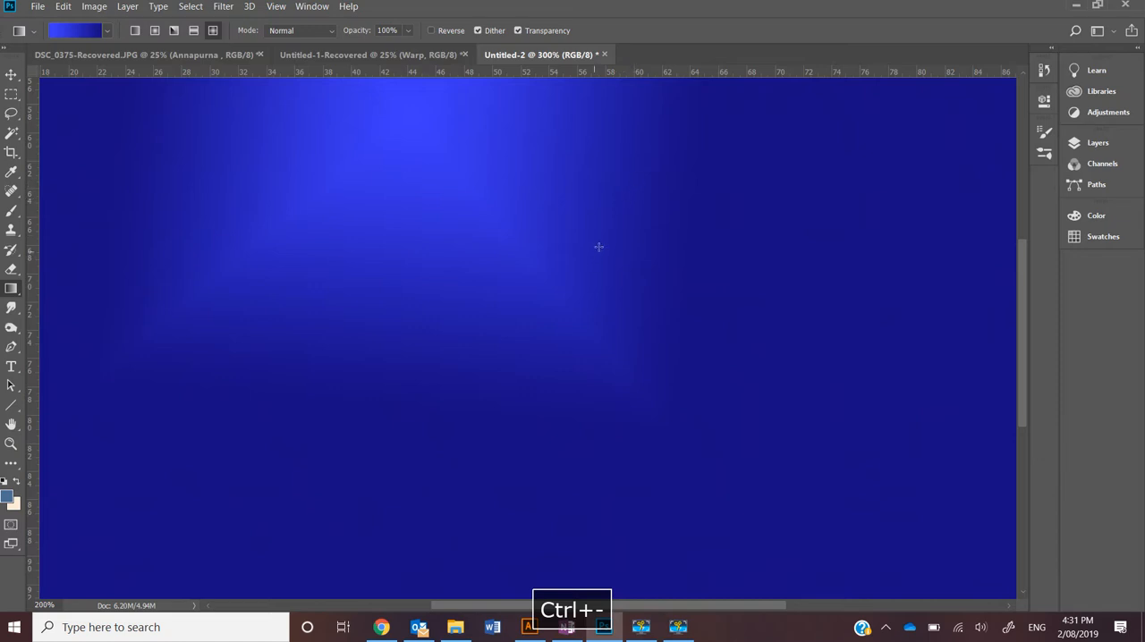
key("ctrl+minus")
key("ctrl+minus")
key("ctrl+minus")
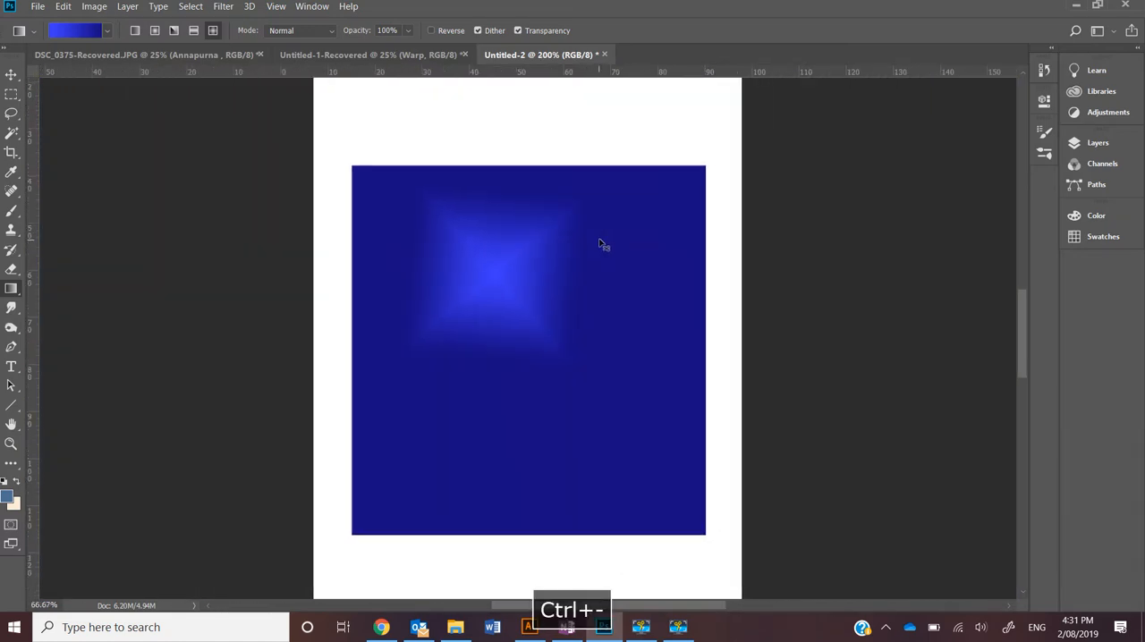
key("ctrl+minus")
key("ctrl+equal")
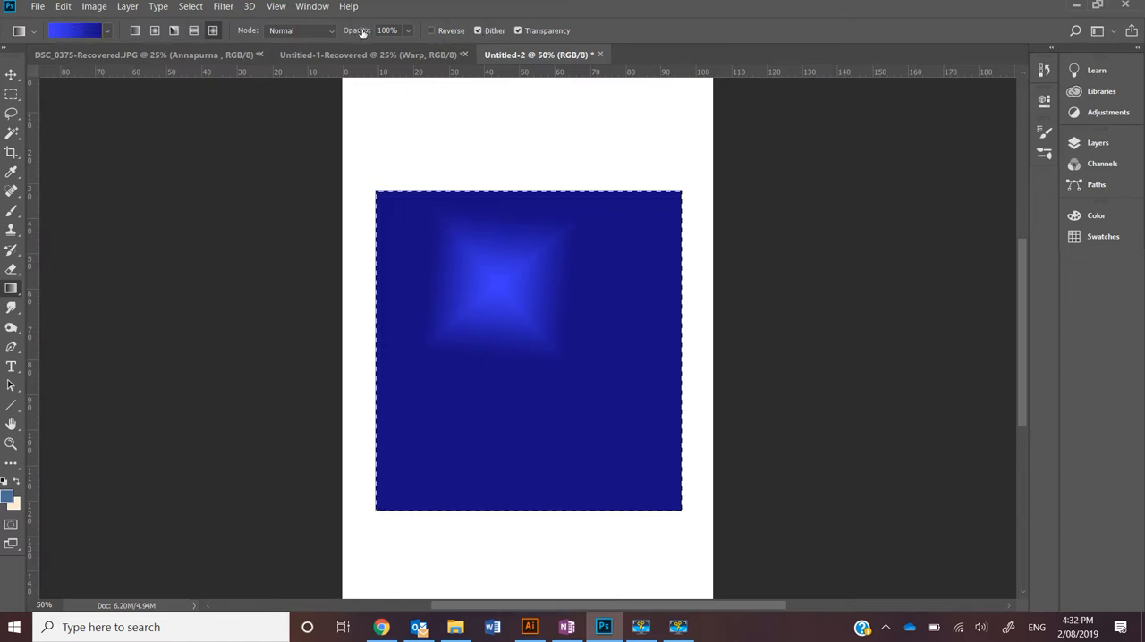
Reverse the gradient colours and refill the selection, first with a diamond gradient and finally with a narrow diagonal linear blend
left_click(431, 31)
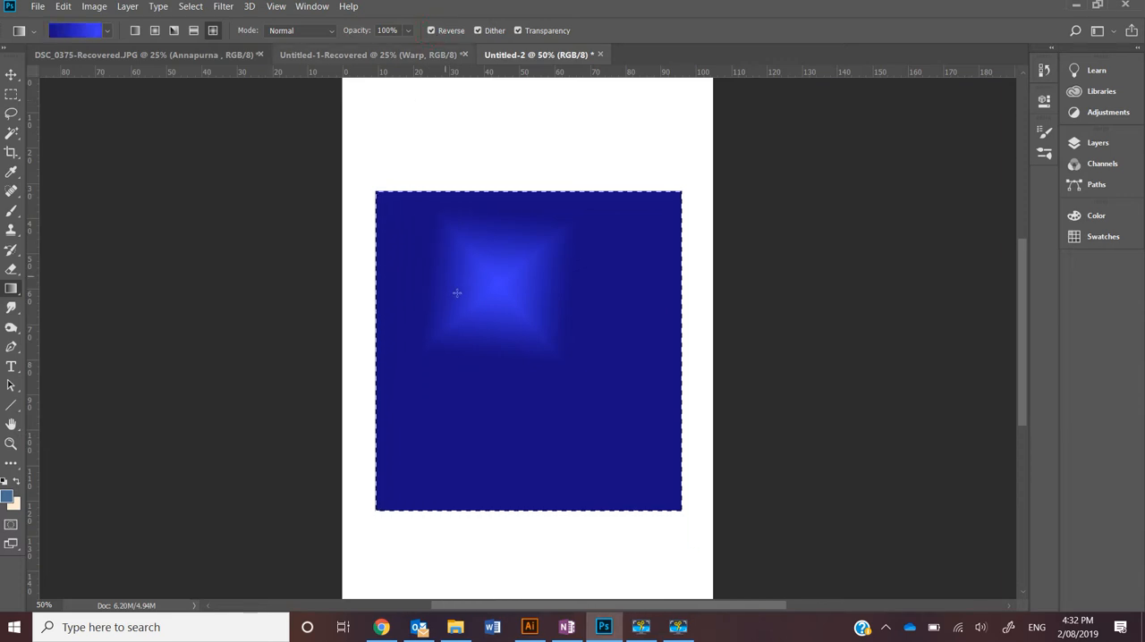
left_click_drag(567, 403, 567, 404)
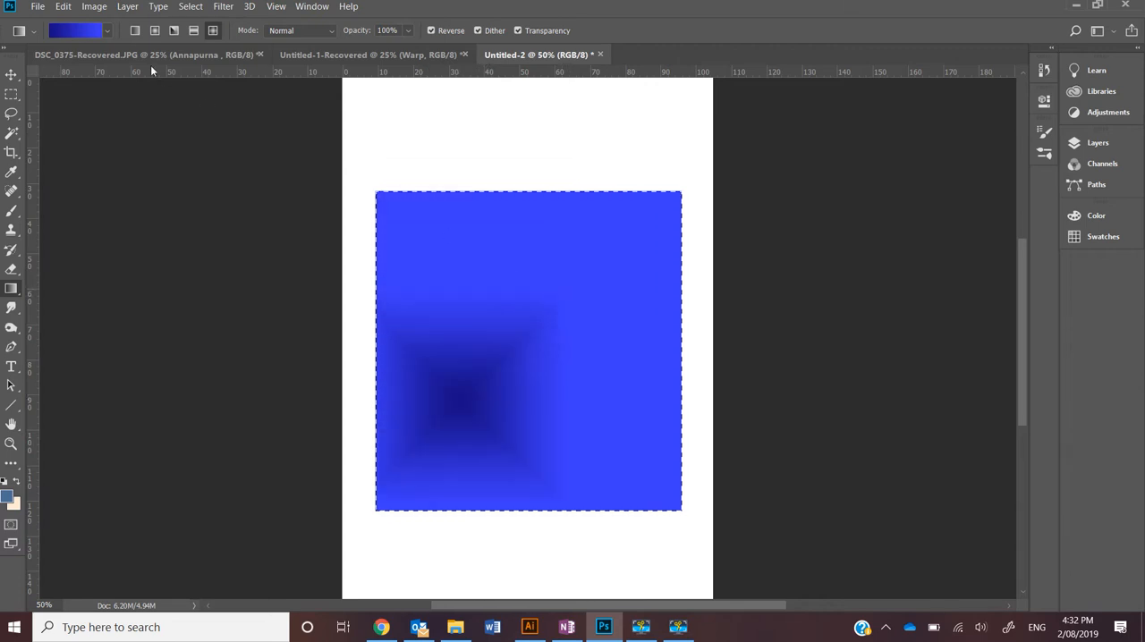
left_click(135, 31)
left_click_drag(450, 403, 781, 116)
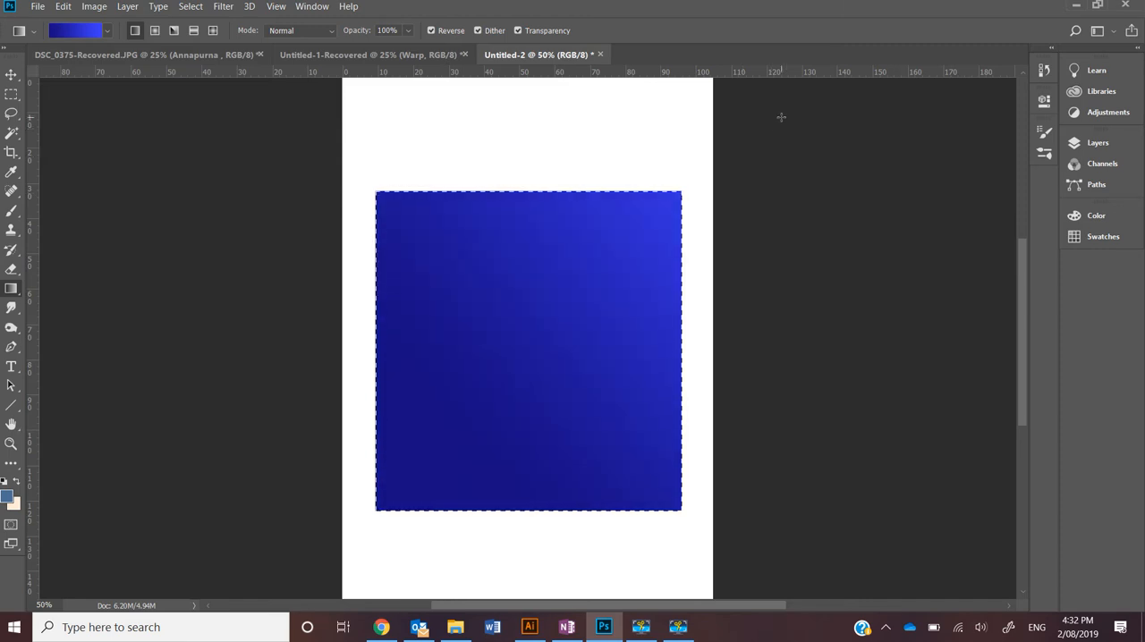
left_click_drag(533, 332, 554, 314)
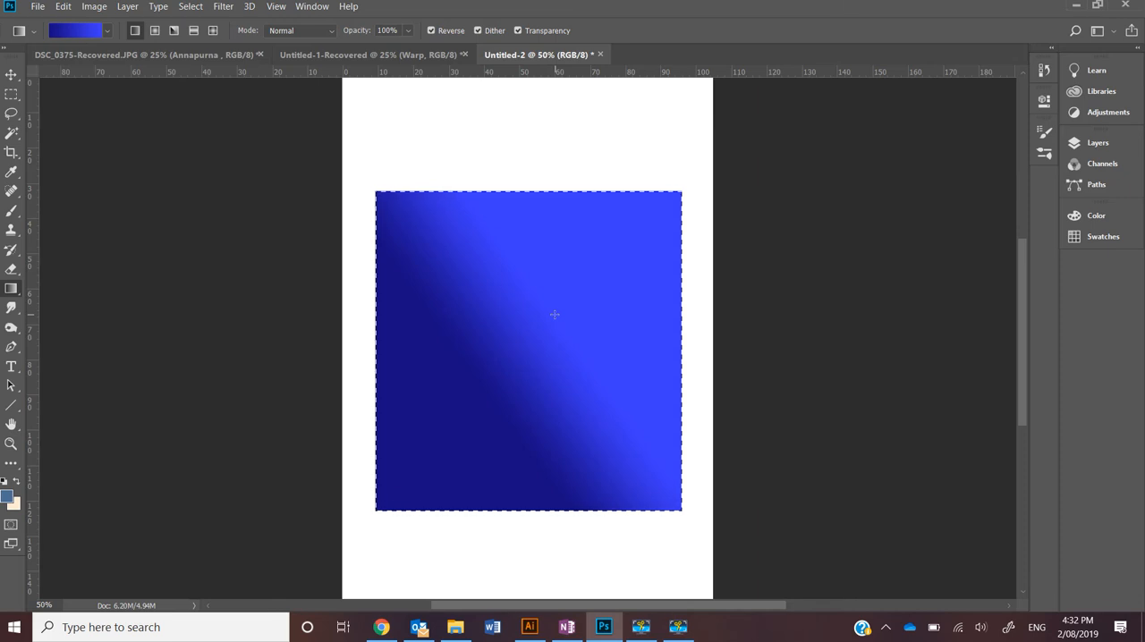
Duplicate the Background layer as "Background copy" and delete the original locked Background layer
left_click(1100, 141)
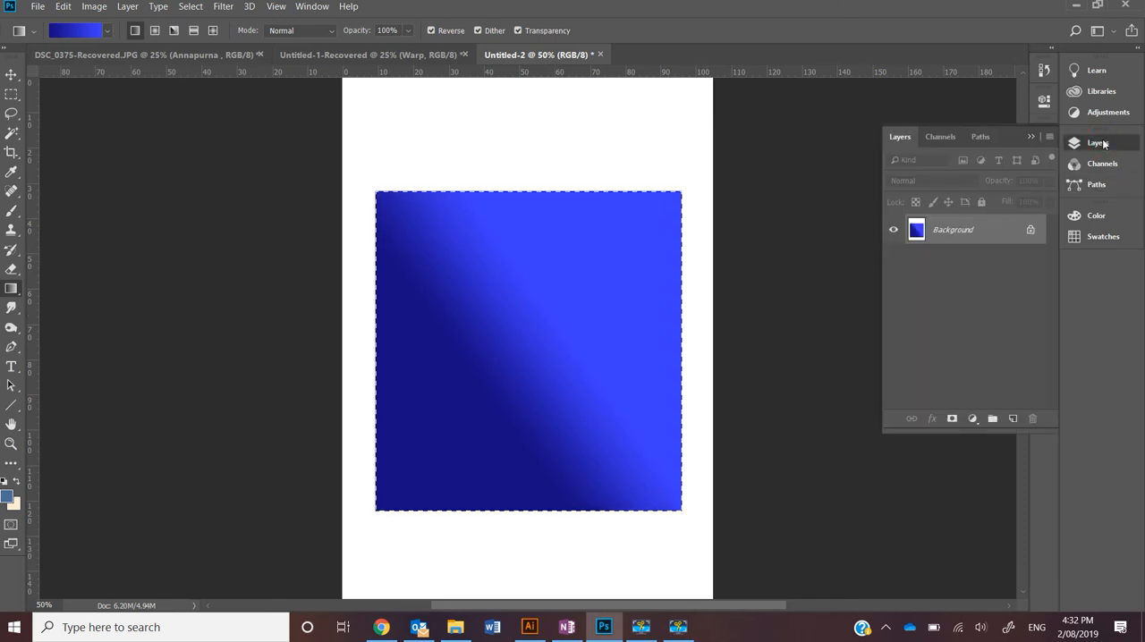
right_click(968, 233)
left_click(999, 262)
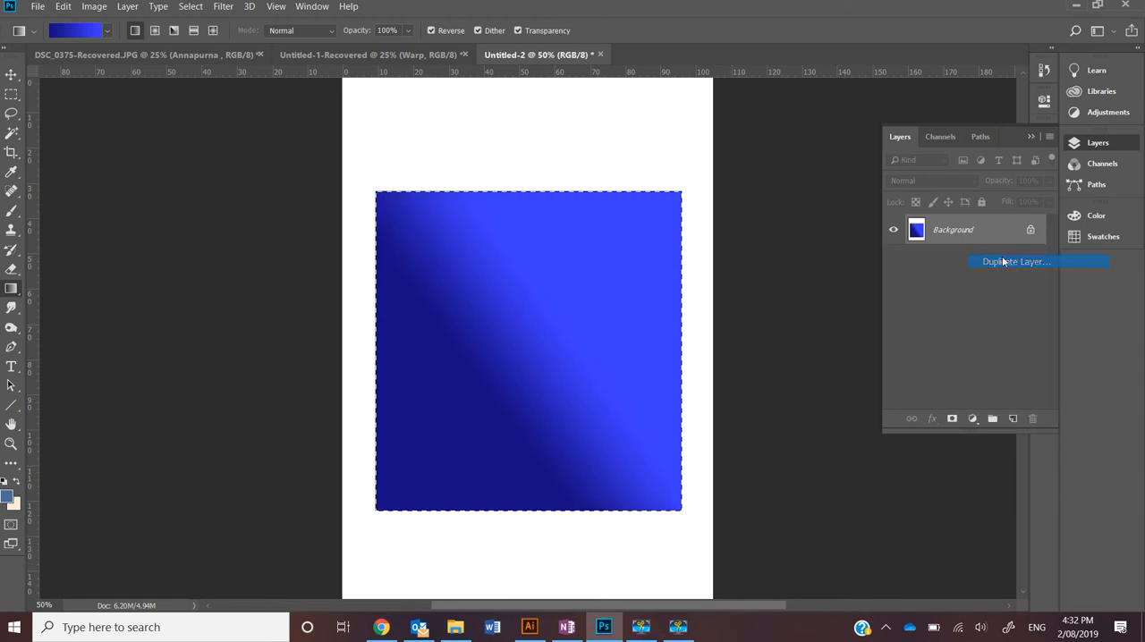
left_click(696, 166)
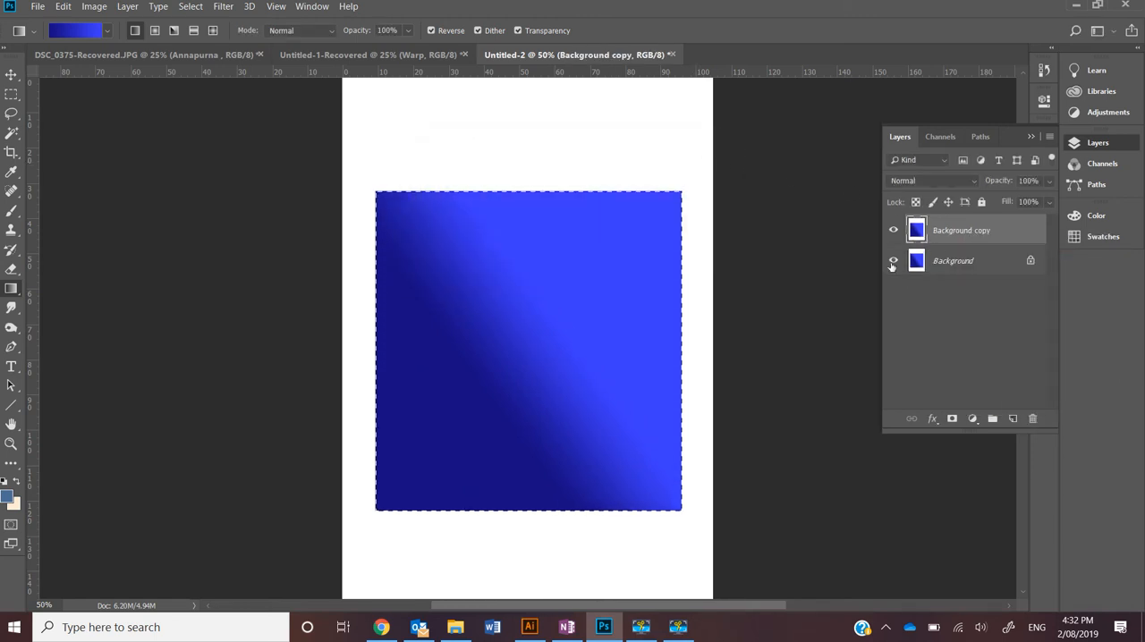
left_click(948, 260)
left_click(1032, 418)
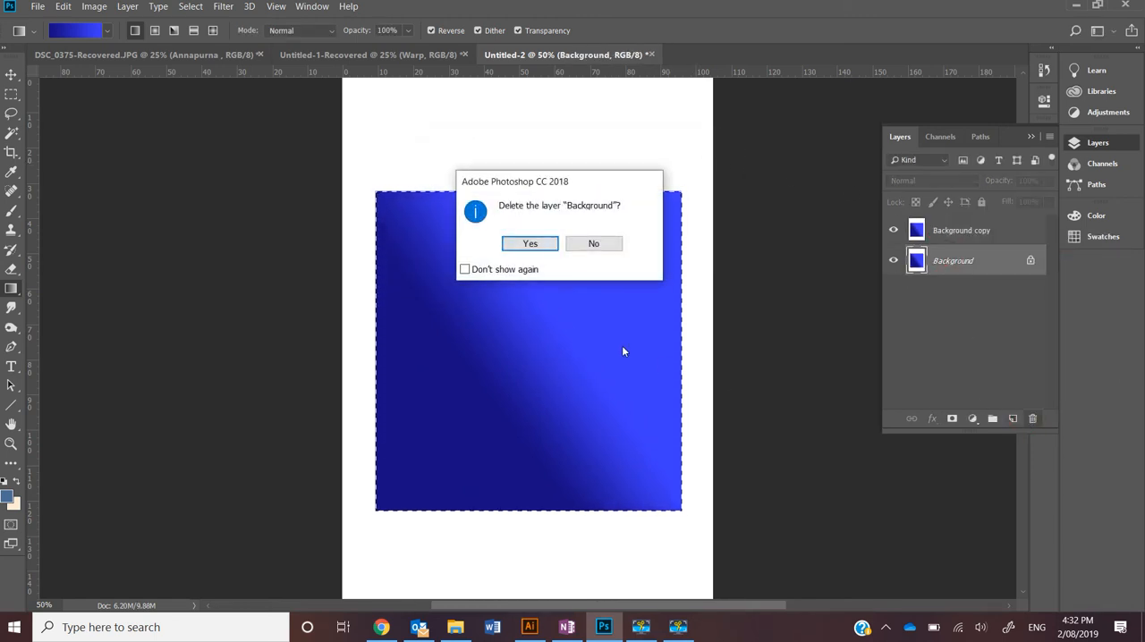
left_click(554, 253)
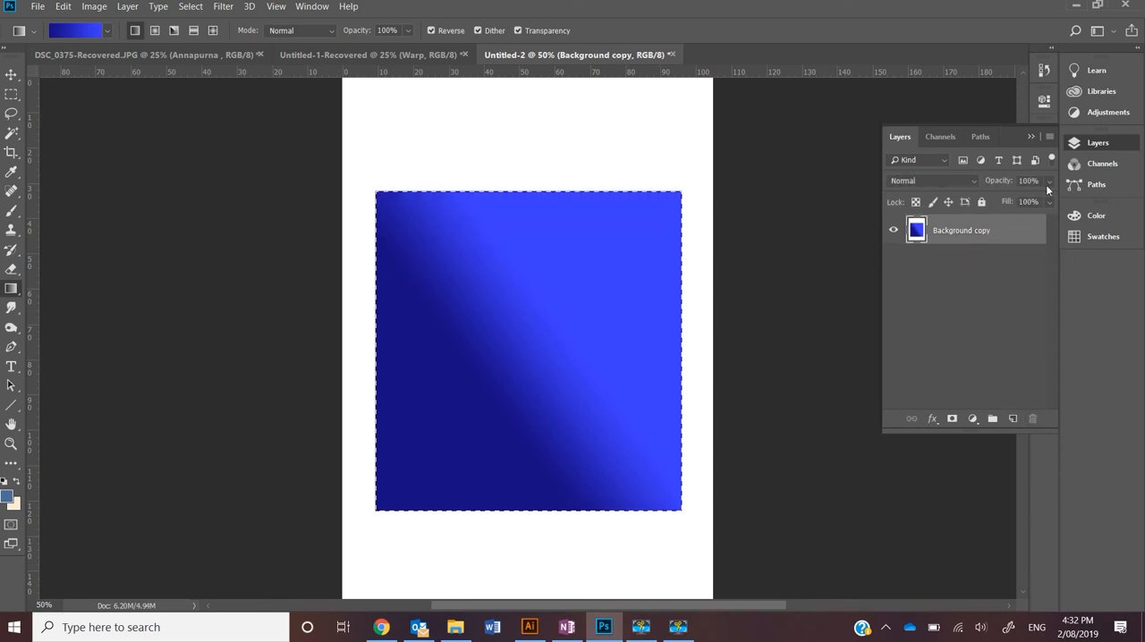
Try adjusting the Background copy layer's opacity, ending at 100%, and view the available layer blend modes while keeping Normal
left_click_drag(1020, 210, 1052, 201)
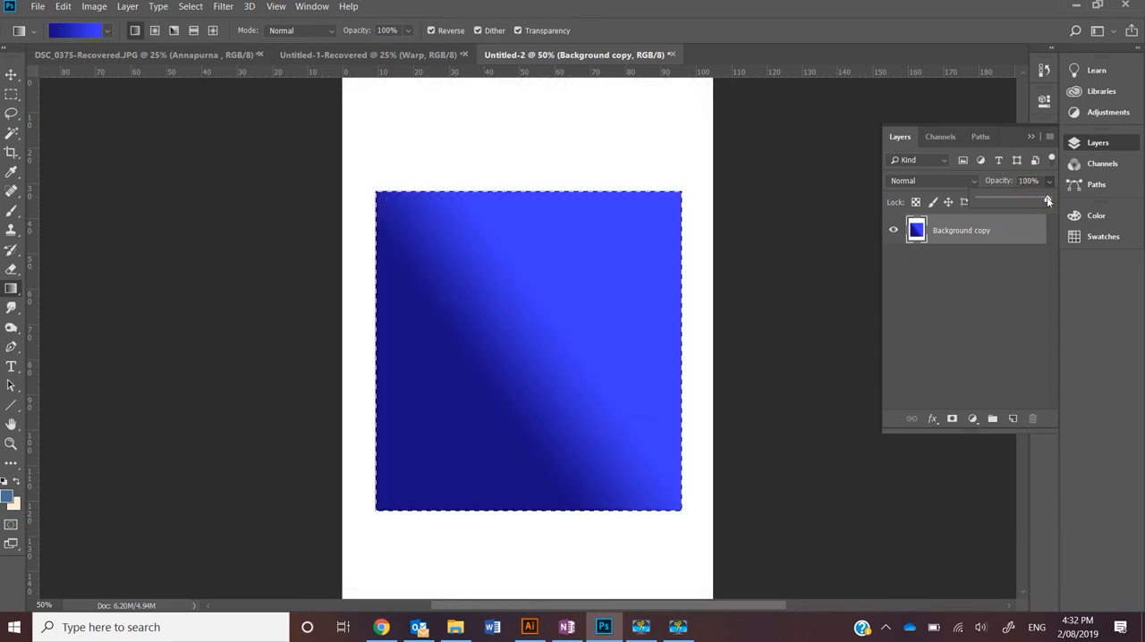
left_click(973, 183)
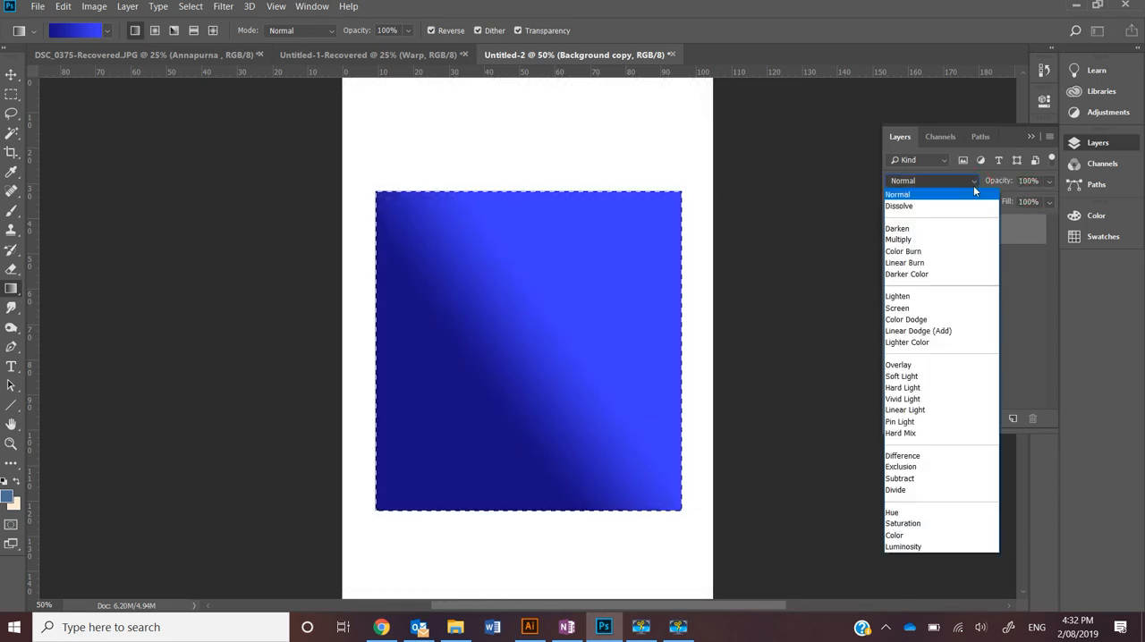
left_click(979, 175)
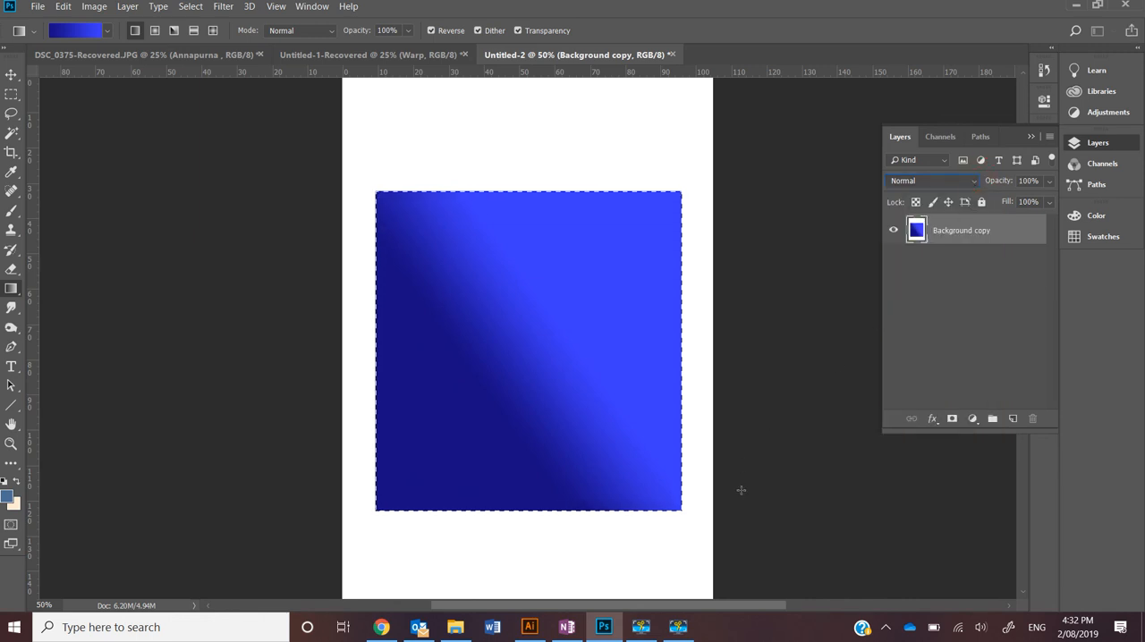